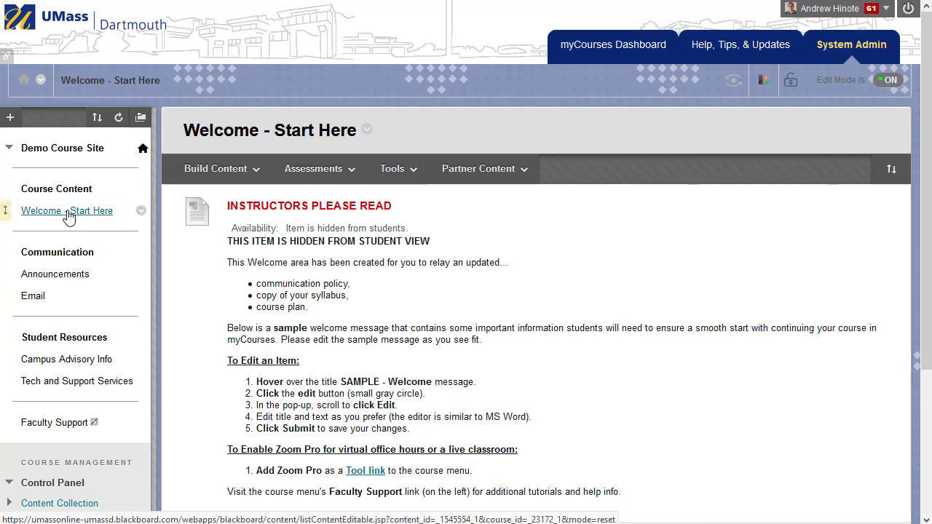
- Review the instructor notice and sample welcome message in the Welcome - Start Here area
click(73, 213)
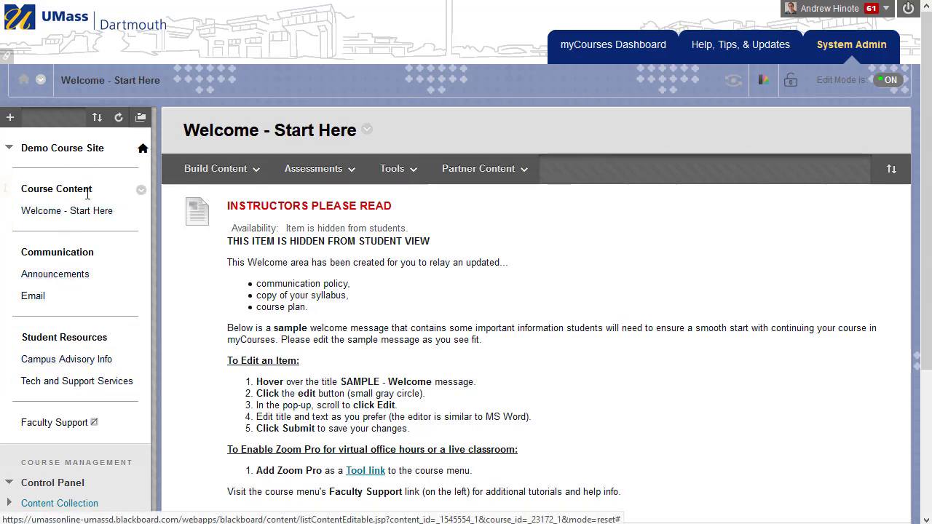
scroll(44, 218, down, 1)
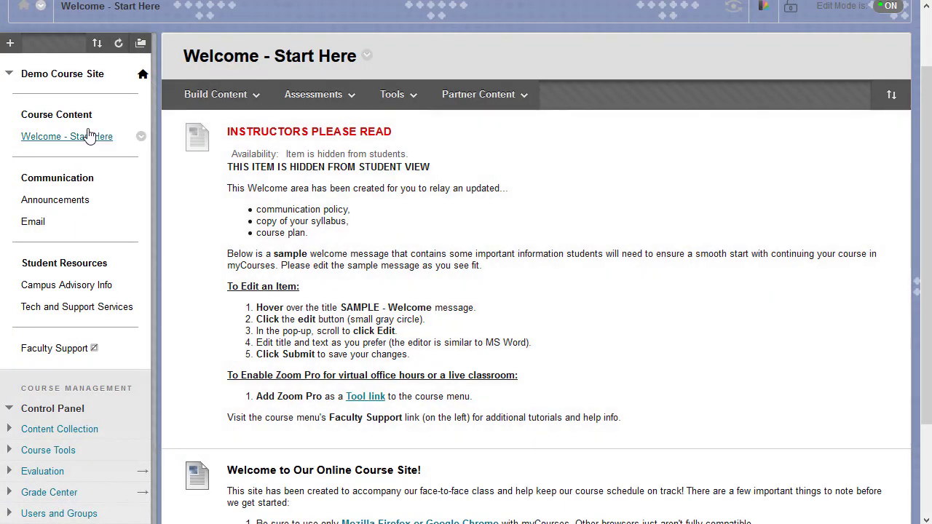
scroll(239, 260, down, 2)
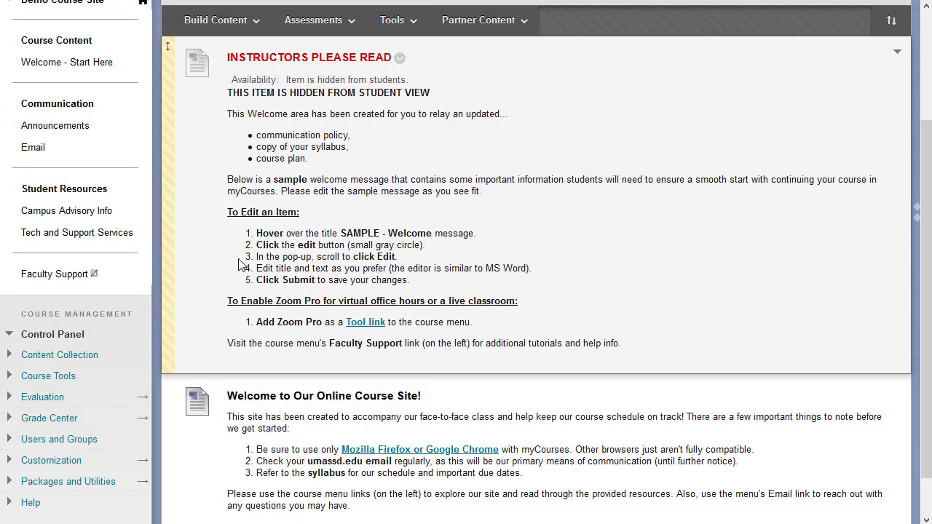
scroll(239, 266, up, 2)
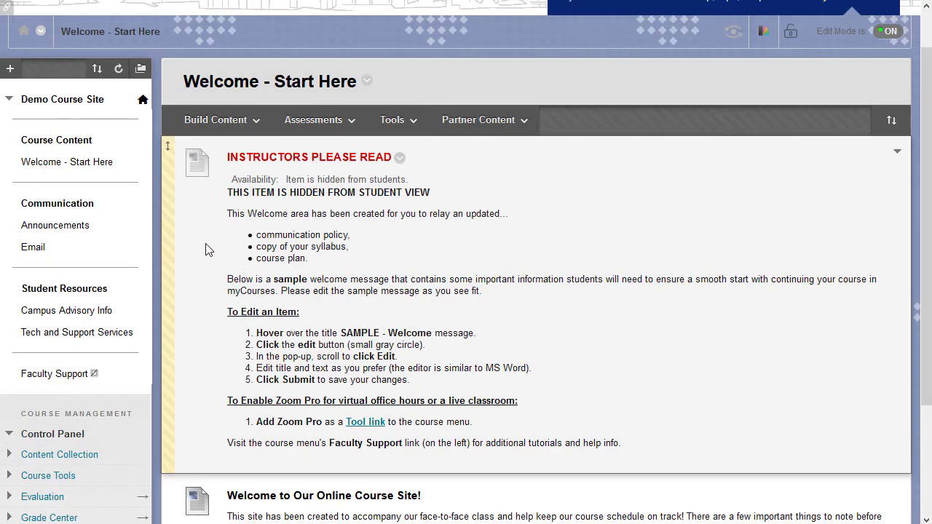
- Look over the course's Announcements page and the recipient options of its Email page
click(92, 229)
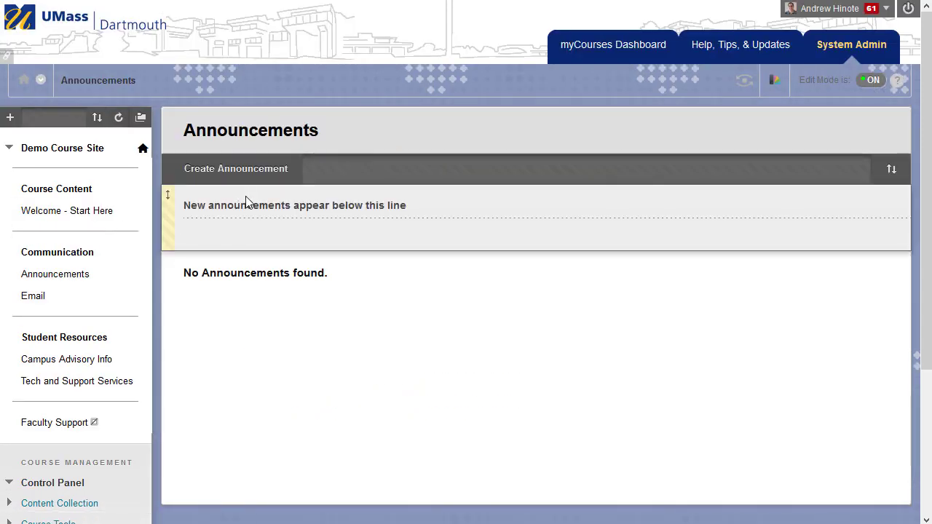
click(79, 309)
scroll(259, 311, down, 1)
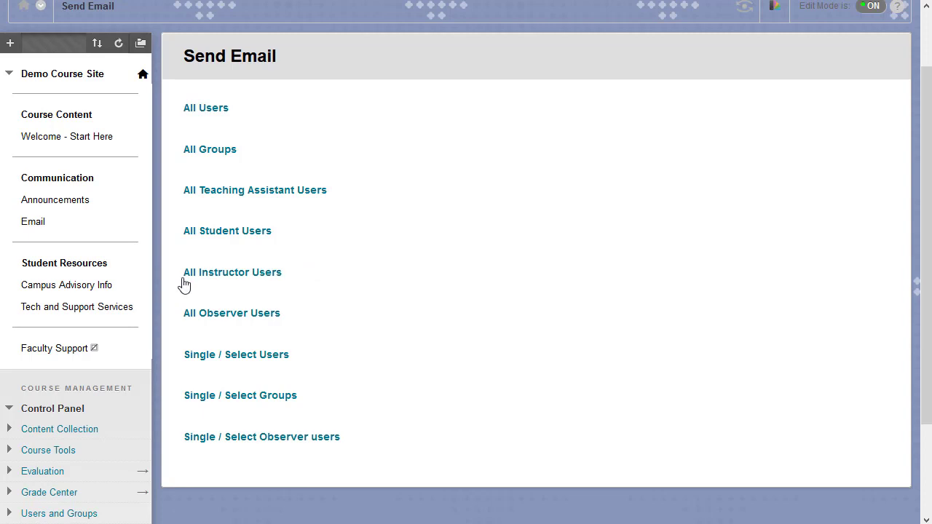
- View the Campus Advisory Info site, close it, and examine the Tech and Support Services page
click(71, 289)
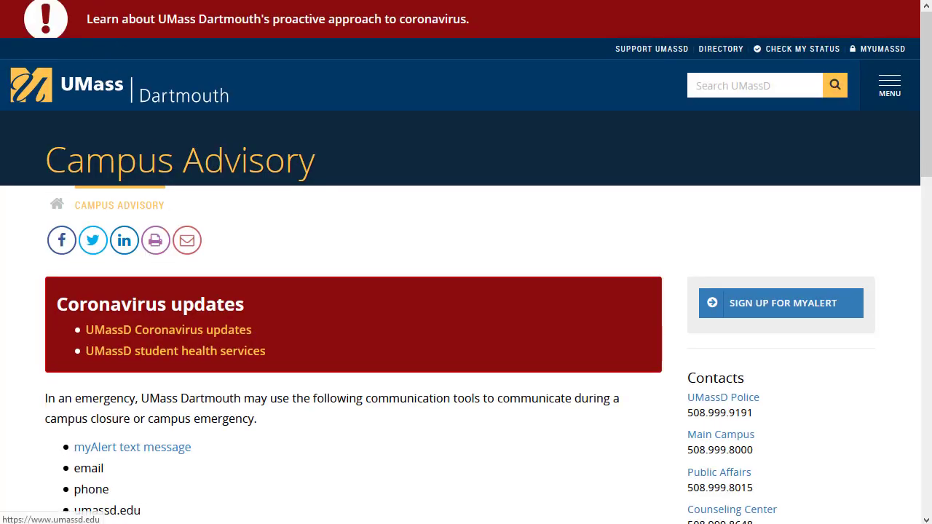
key(ctrl+w)
scroll(116, 255, down, 1)
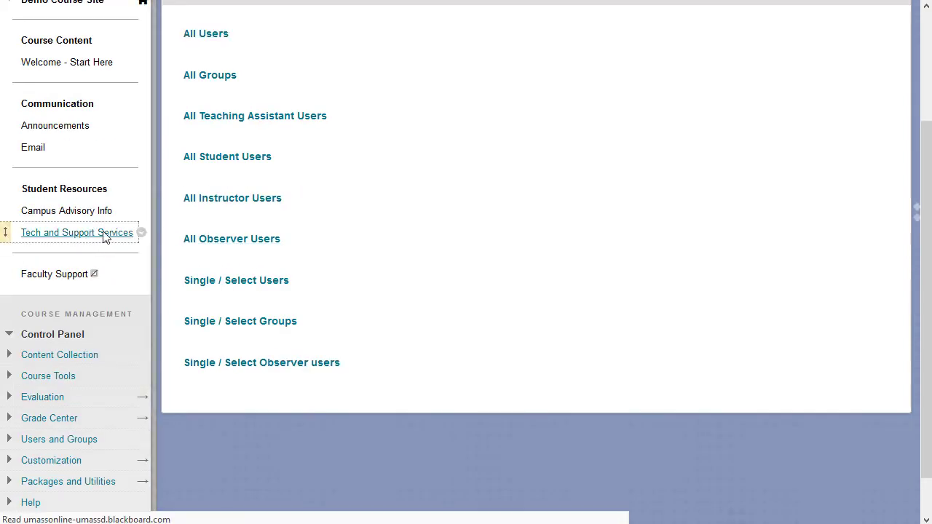
click(131, 234)
scroll(430, 261, down, 3)
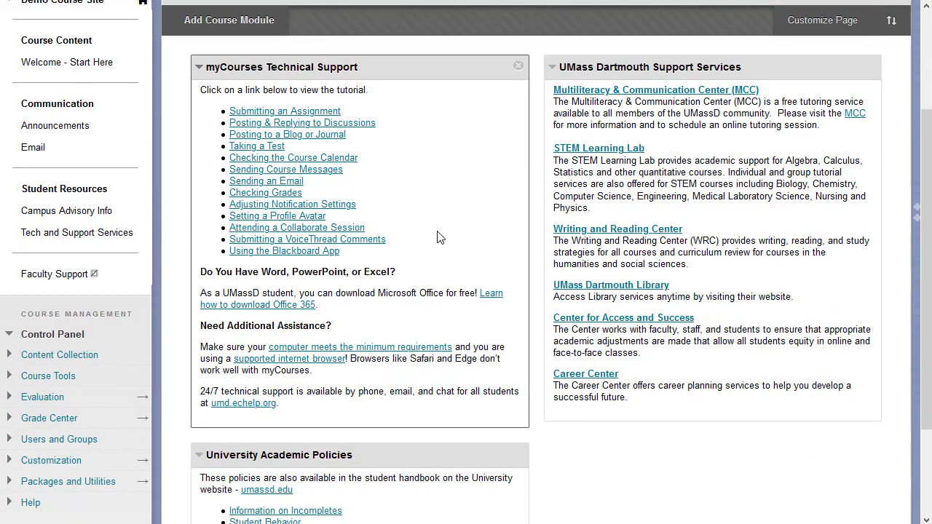
scroll(439, 237, up, 1)
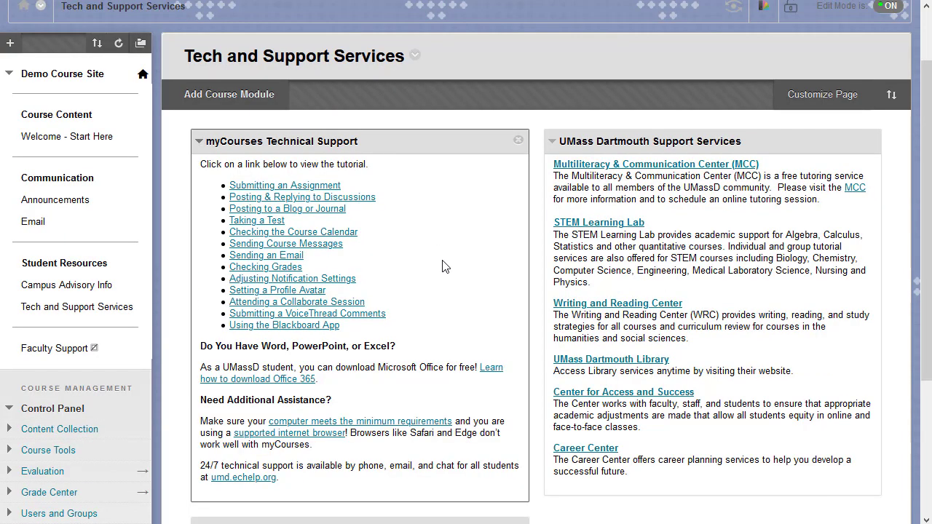
- Create an announcement with the subject "Hello Class" and the message "Hello be sure to check myCourses"
click(69, 201)
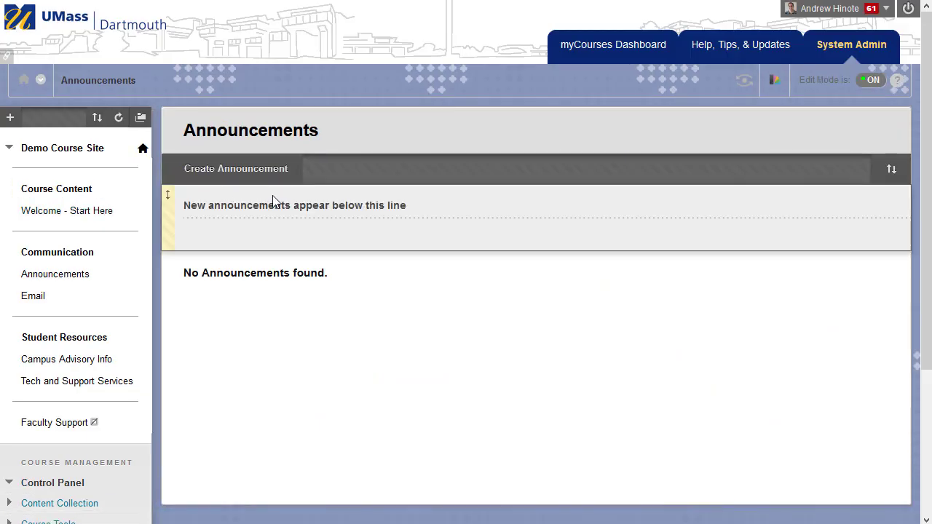
click(238, 176)
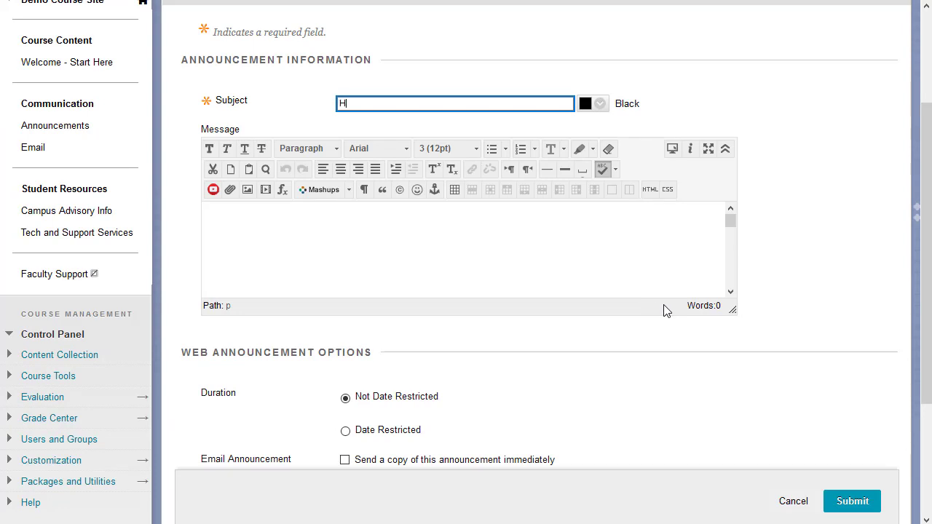
text(Hello Class)
click(443, 254)
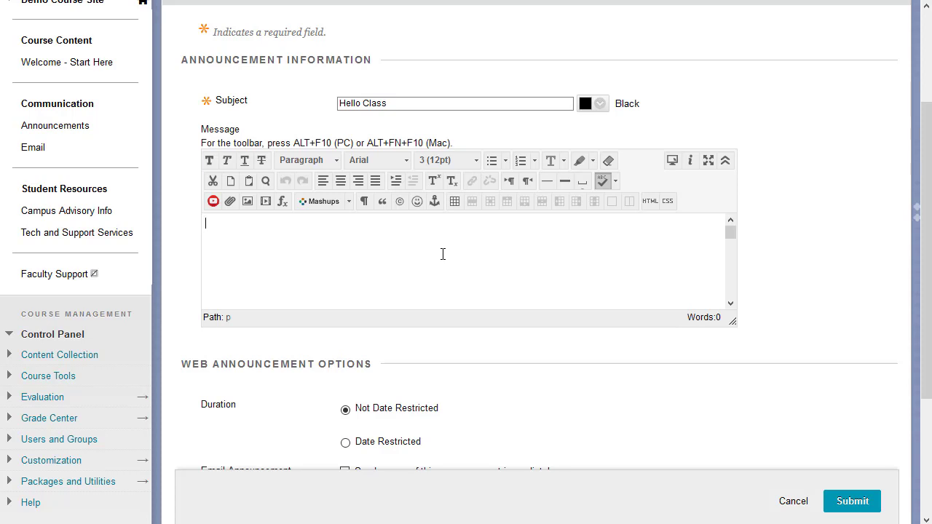
text(Hello be sure to check myCourses)
- Set the announcement to send an email copy immediately and submit it
scroll(522, 327, down, 1)
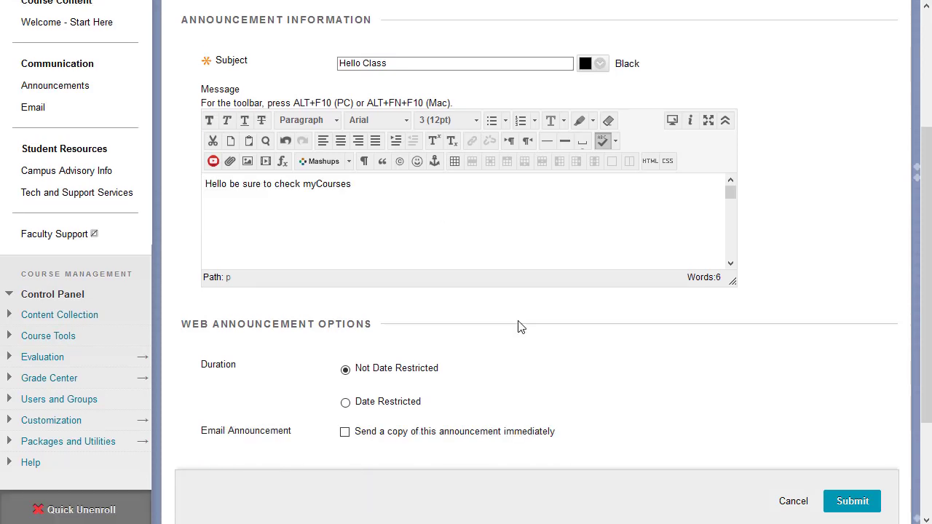
scroll(522, 327, down, 2)
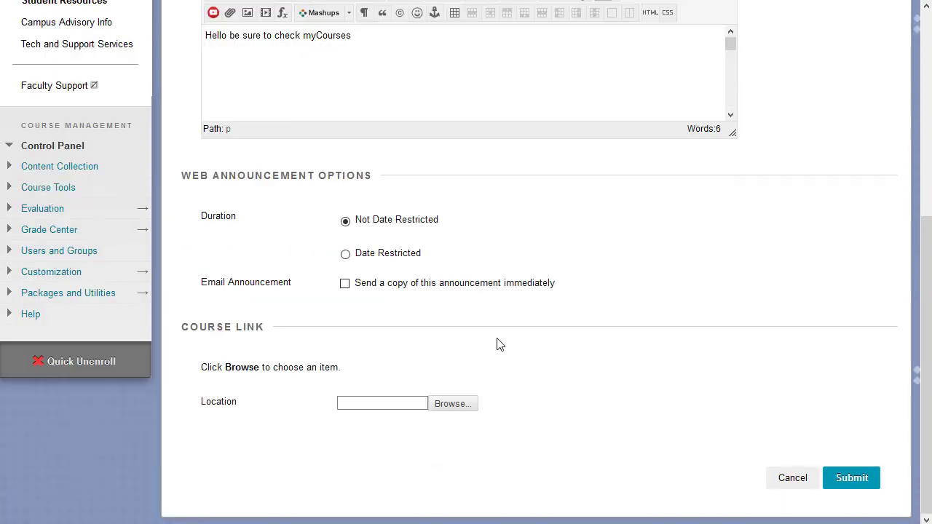
click(346, 285)
click(846, 481)
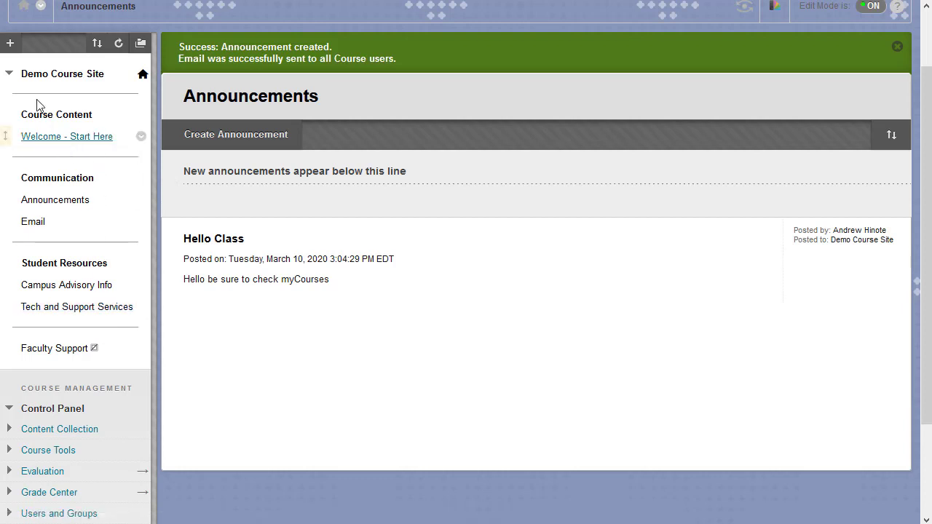
- Add a content area named "Week 8" to the course menu and make it available to users
click(10, 44)
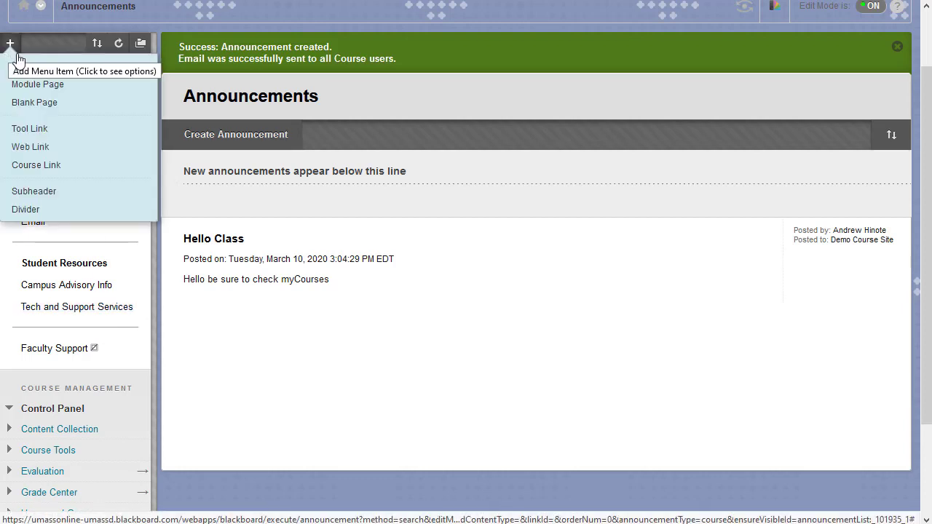
click(45, 68)
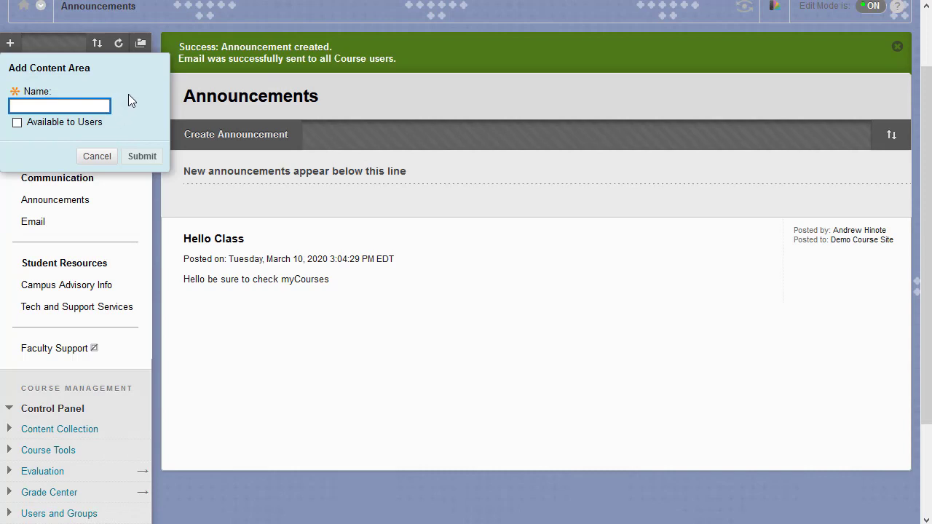
text(Week 8)
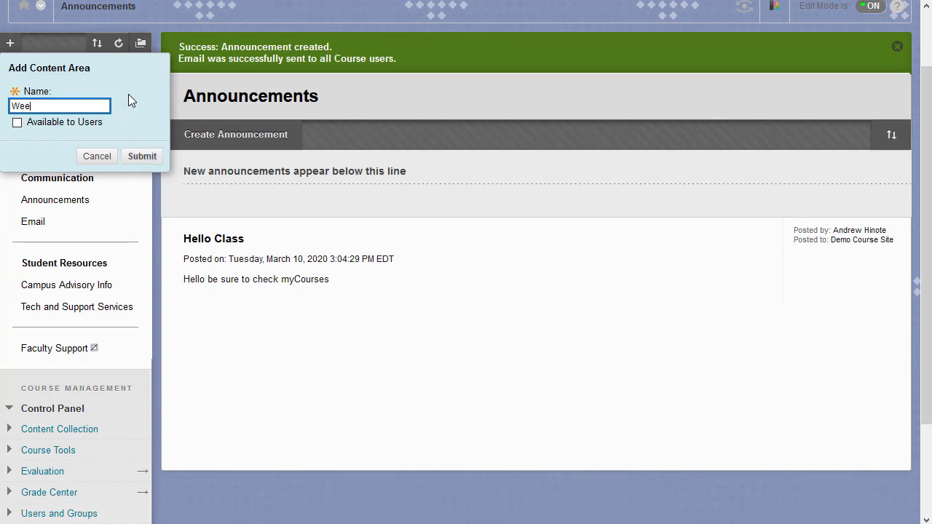
click(85, 127)
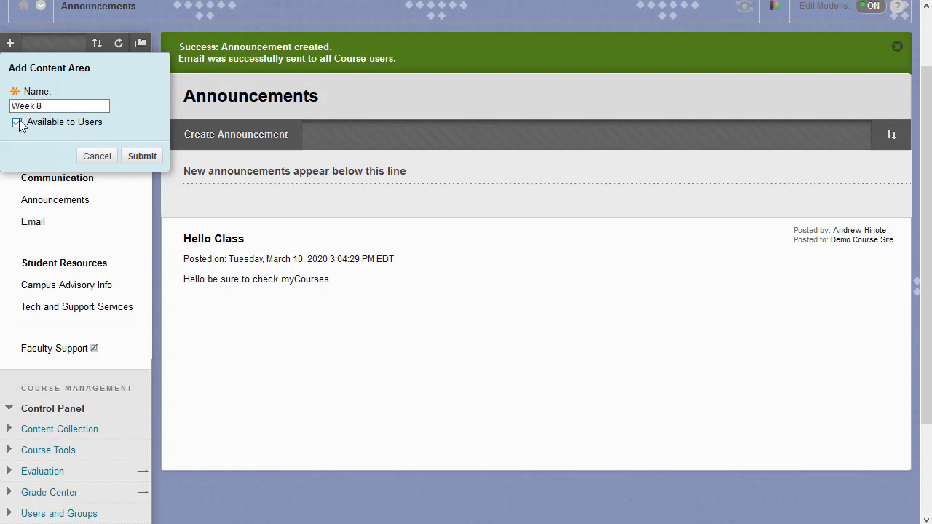
click(136, 156)
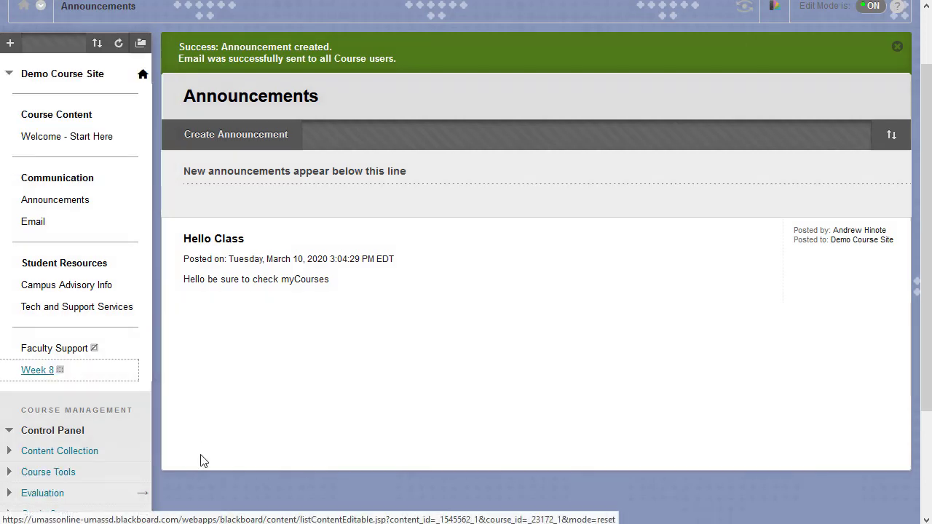
- Add the Desktop file My Presentation as a file item in the Week 8 content area
click(33, 371)
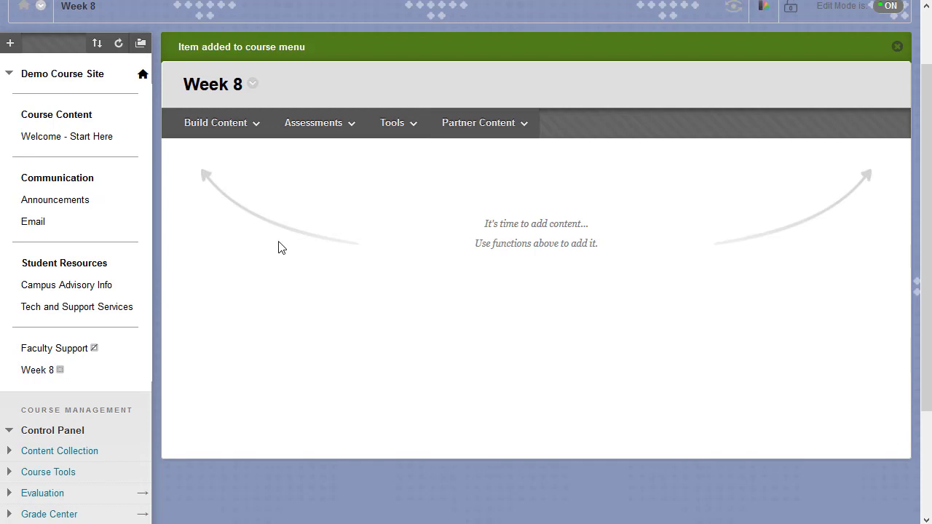
click(222, 124)
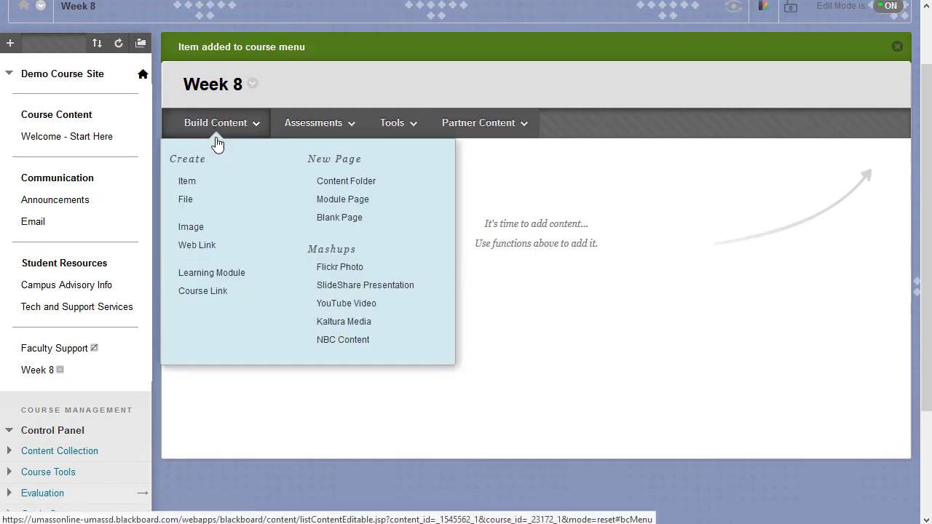
click(189, 201)
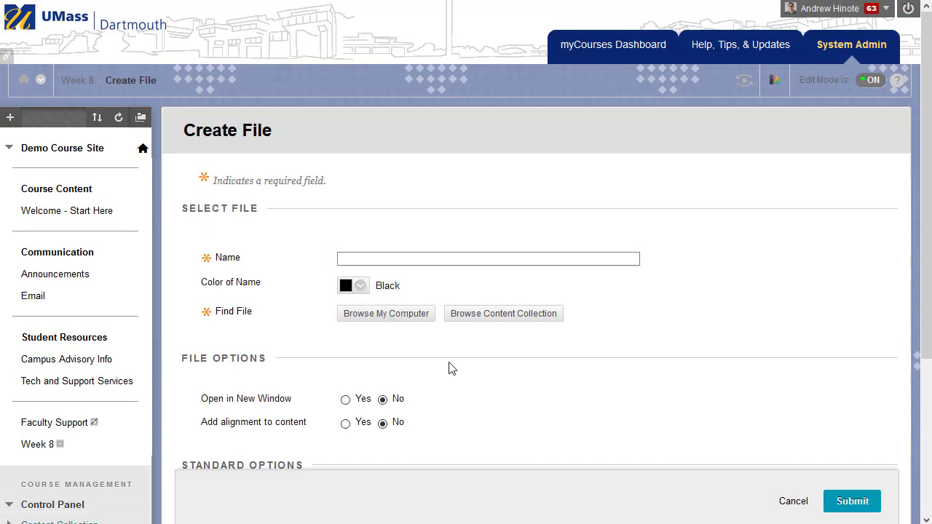
click(408, 318)
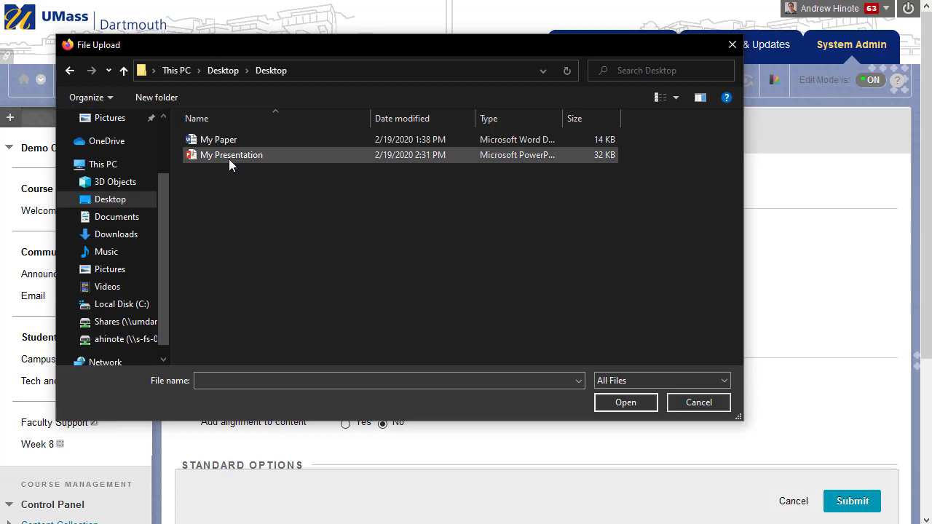
double_click(218, 155)
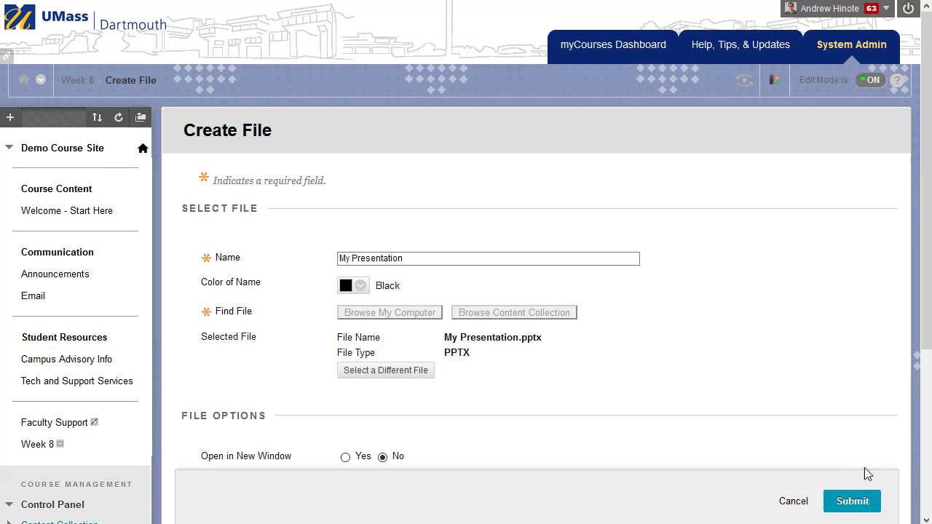
click(855, 500)
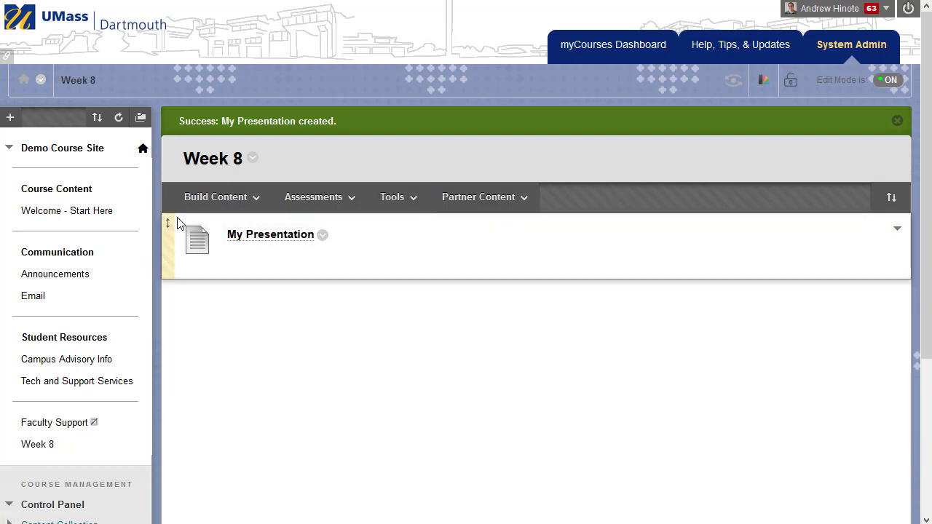
click(218, 201)
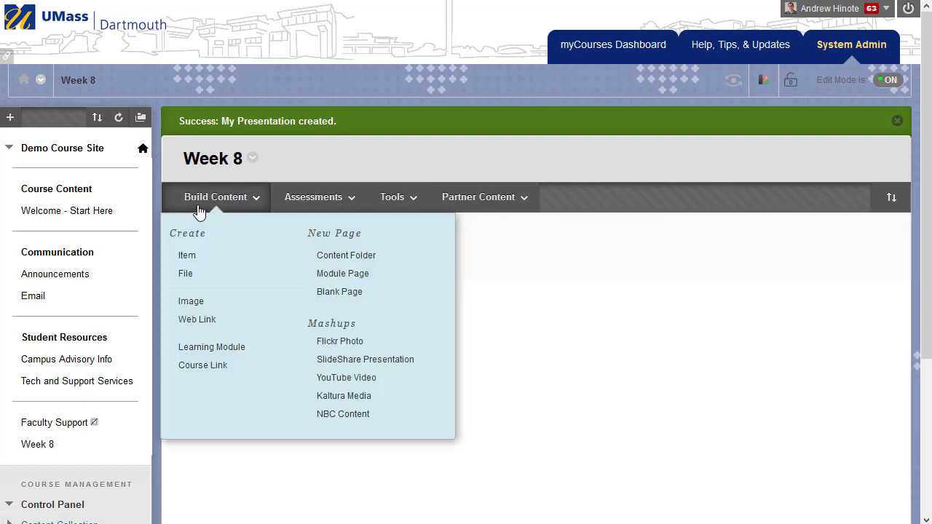
click(191, 320)
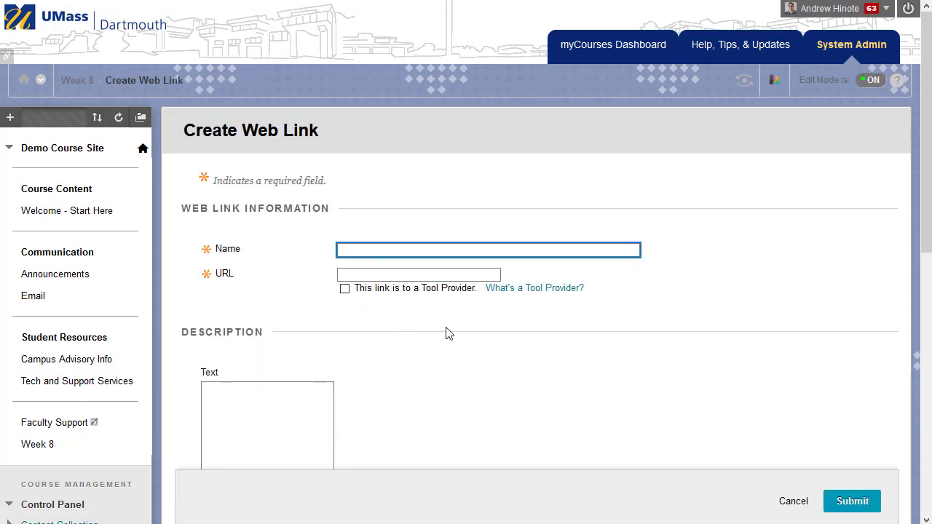
scroll(449, 333, down, 1)
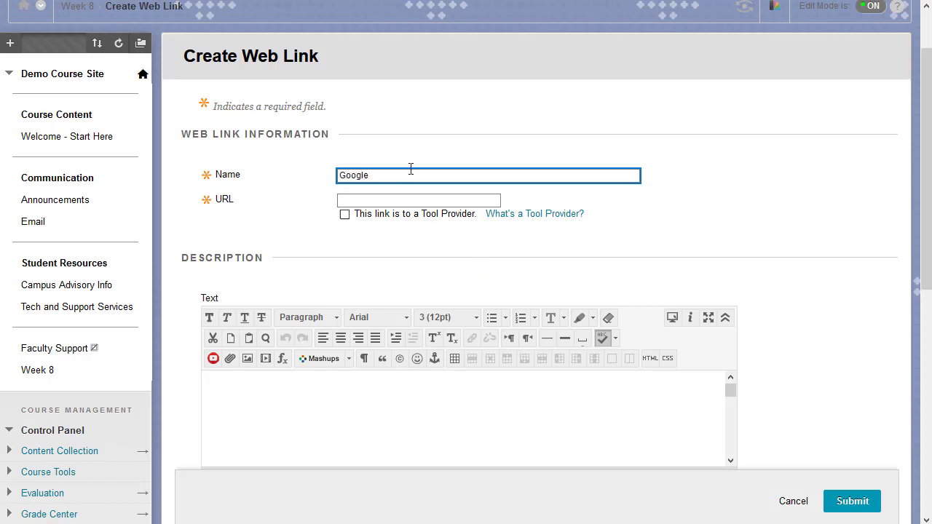
click(398, 200)
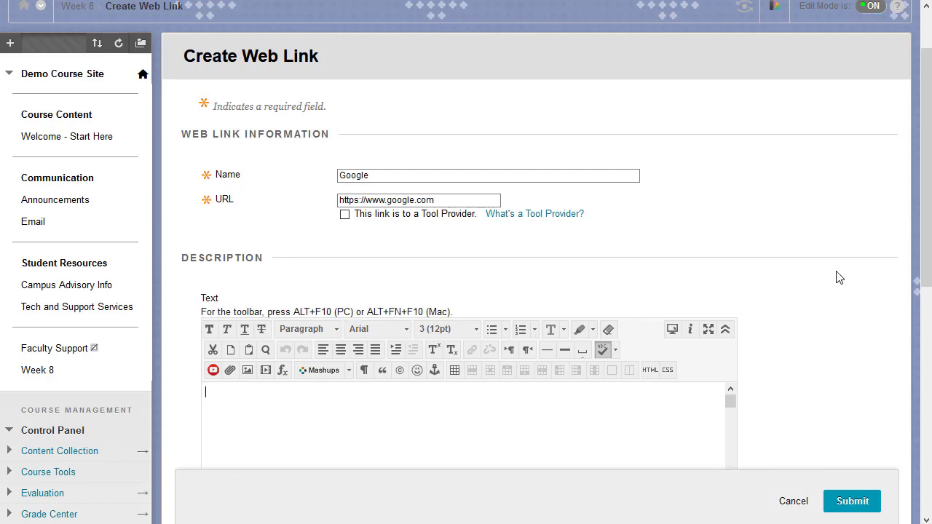
text(This is a link to Google)
click(853, 501)
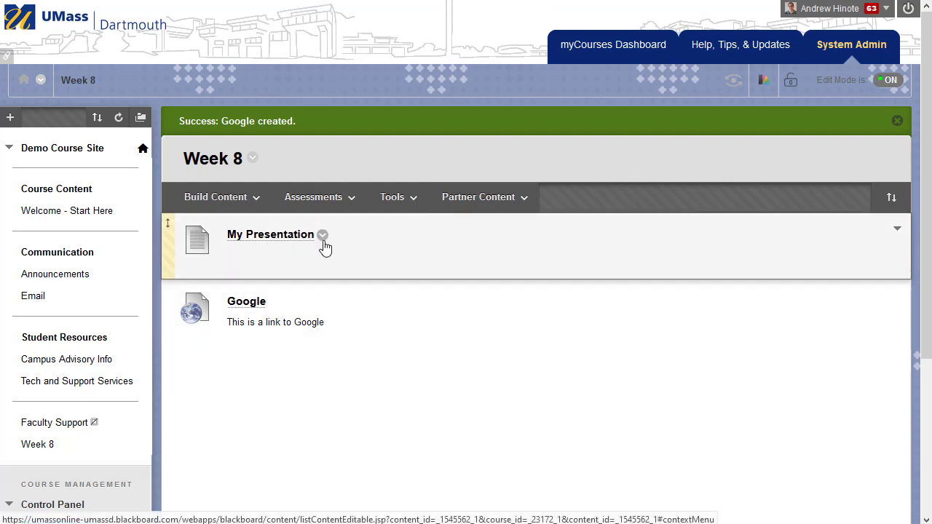
- Make the My Presentation item in Week 8 unavailable to students
click(323, 236)
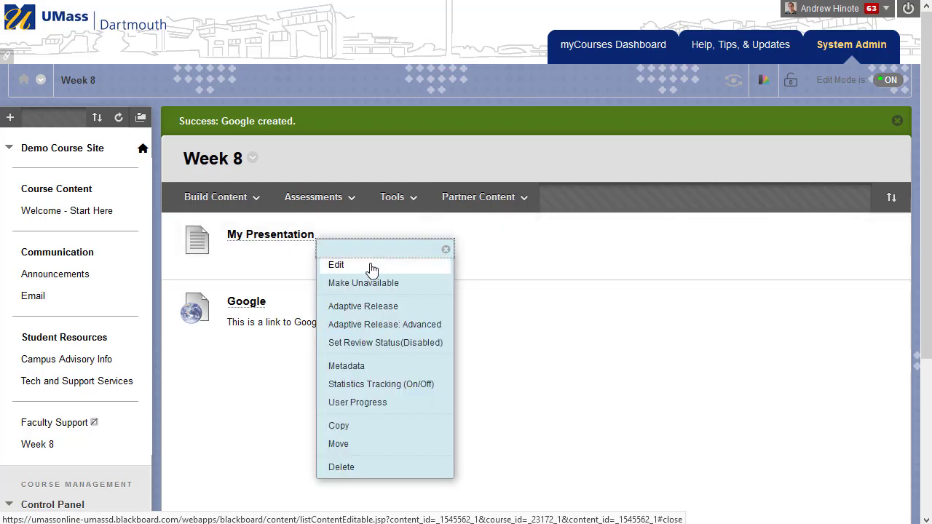
click(381, 284)
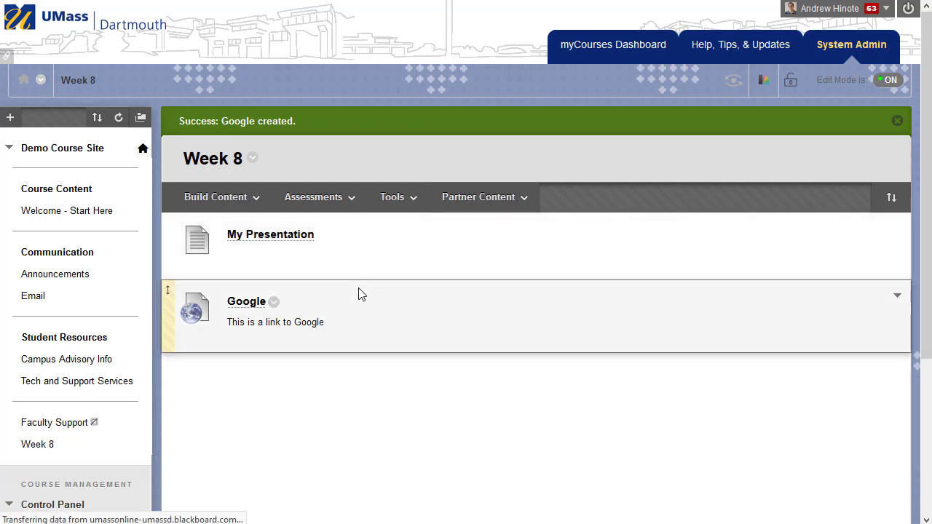
click(323, 236)
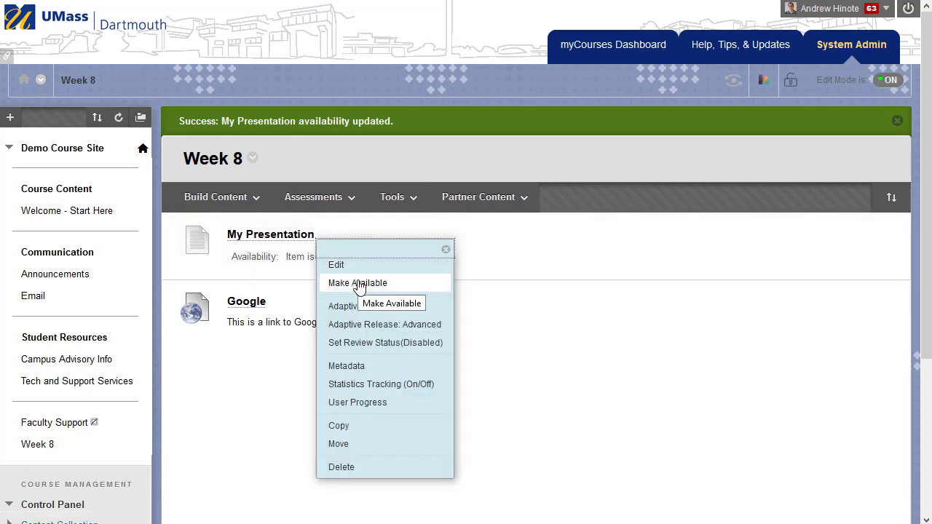
click(547, 243)
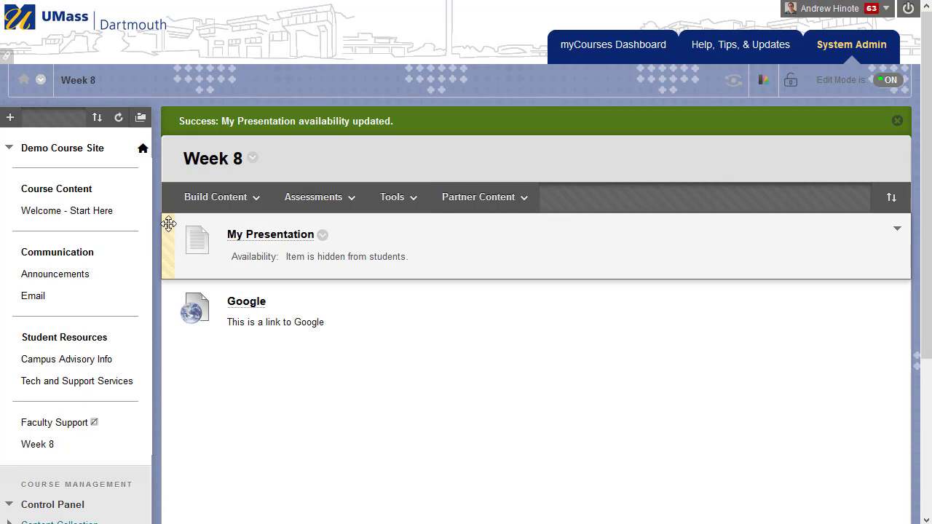
- Reorder the Week 8 content so that My Presentation sits below the Google link
drag(168, 224, 175, 349)
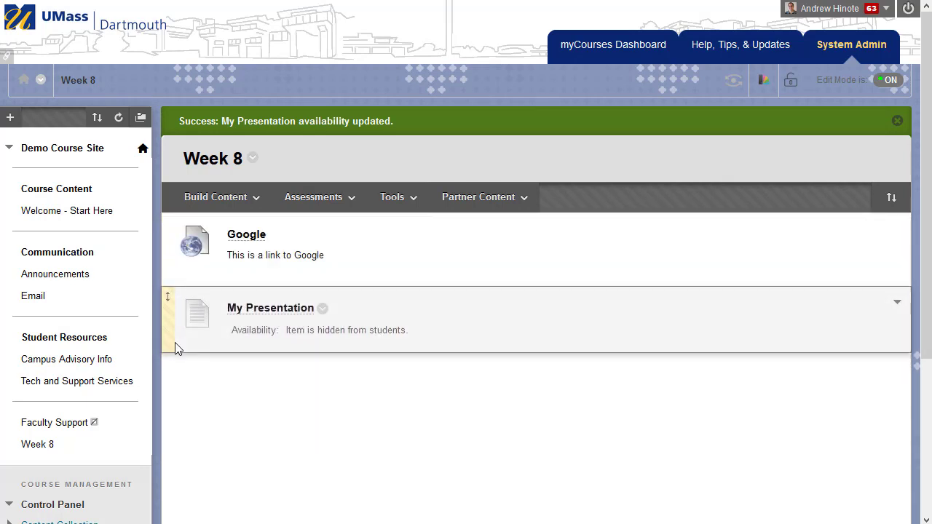
drag(170, 312, 182, 338)
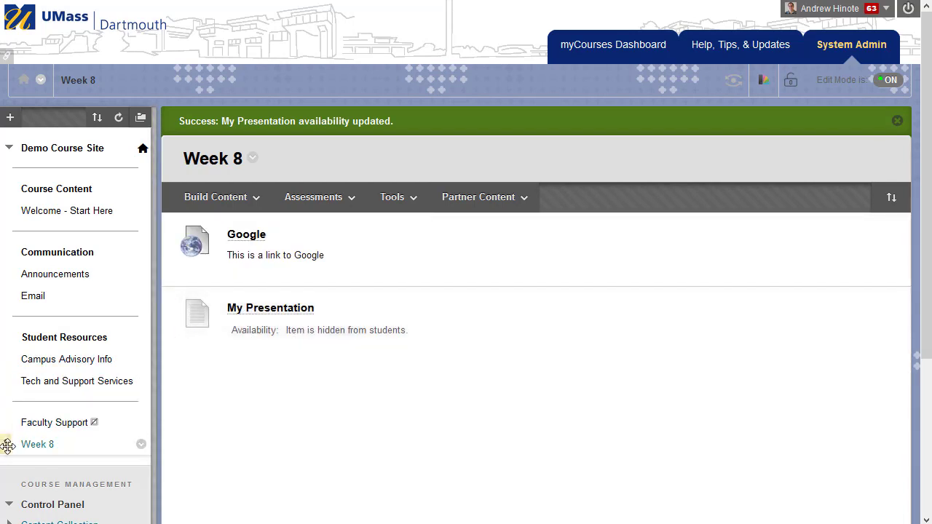
- Move the Week 8 link directly under Welcome - Start Here in the course menu and hide it from students
drag(7, 446, 46, 228)
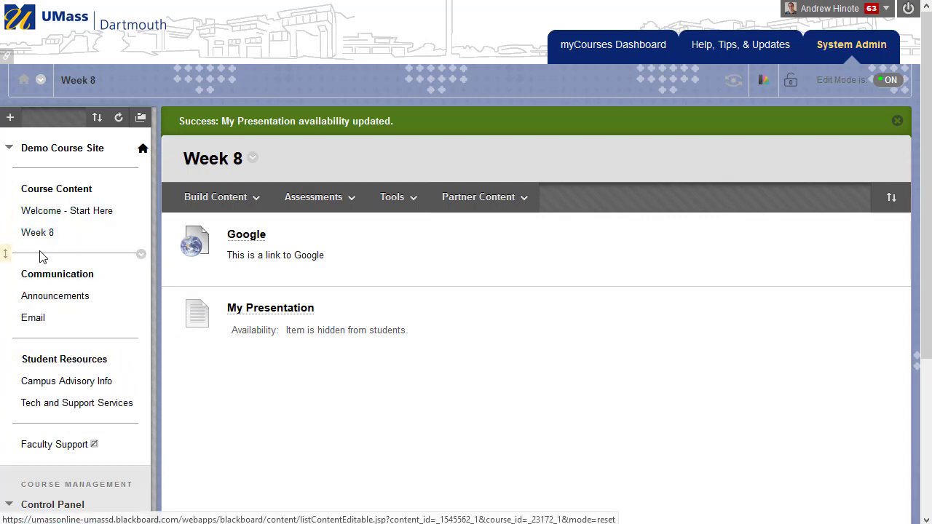
click(142, 235)
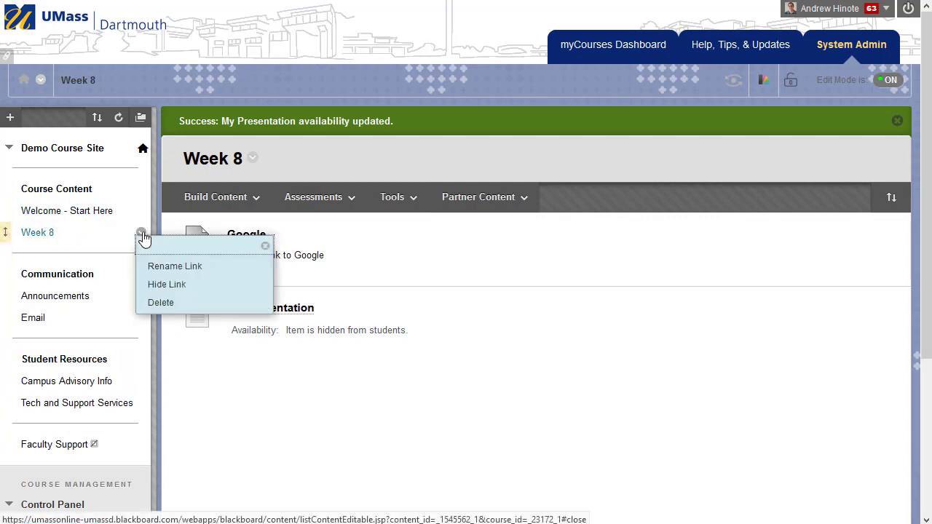
click(173, 284)
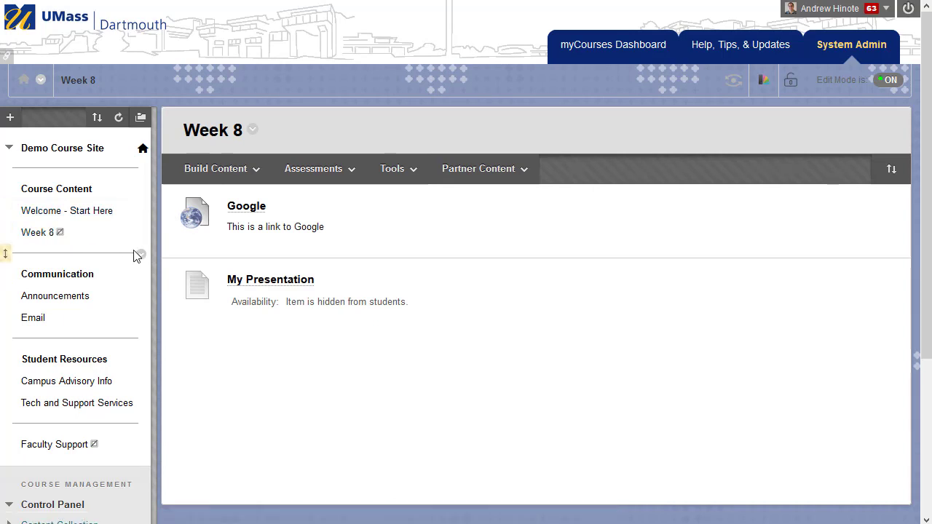
click(143, 232)
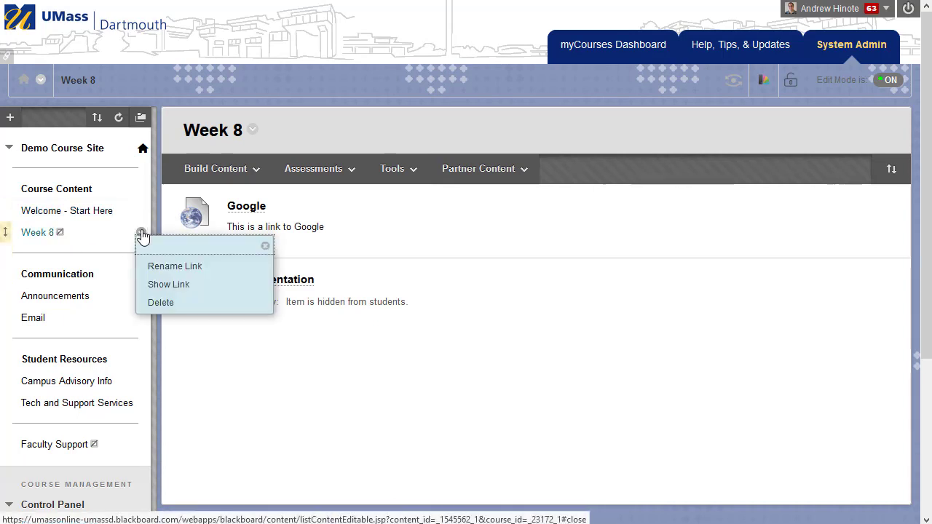
click(175, 267)
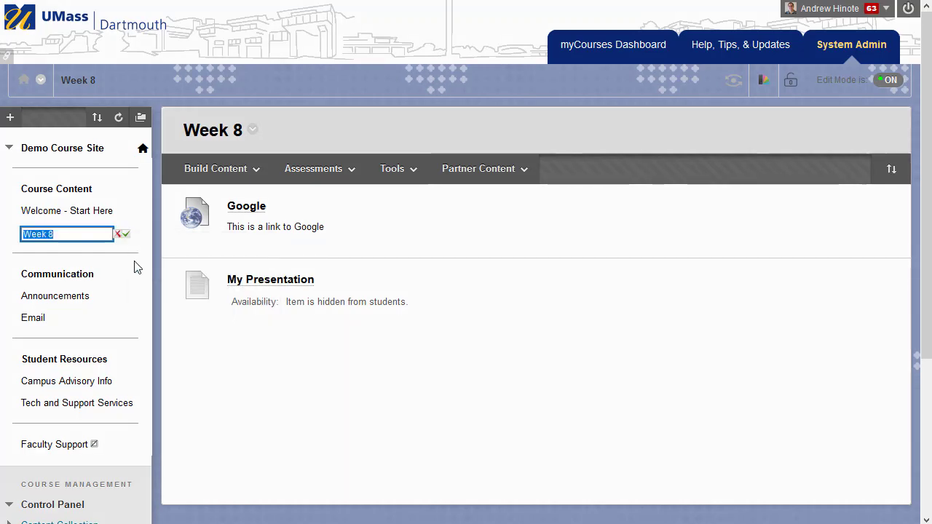
click(94, 234)
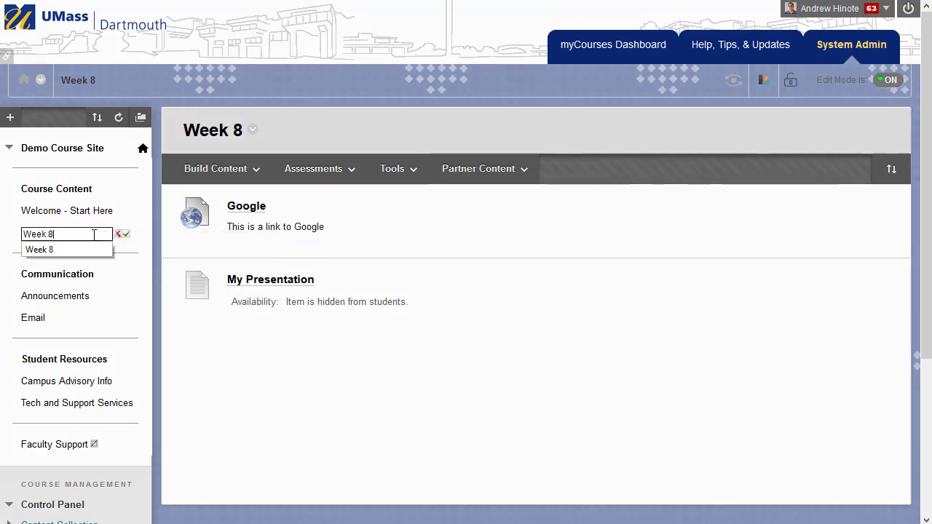
click(118, 233)
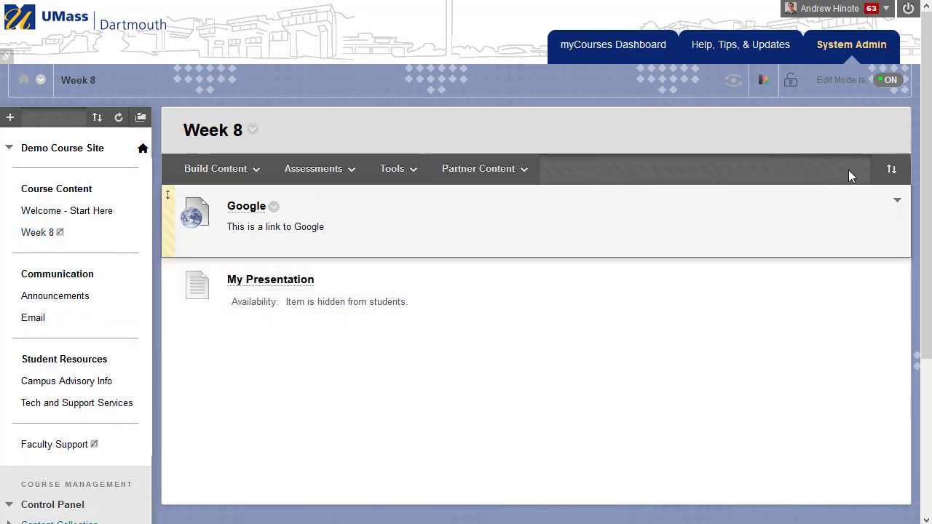
- Preview the course site as a student, and exit the preview
click(733, 85)
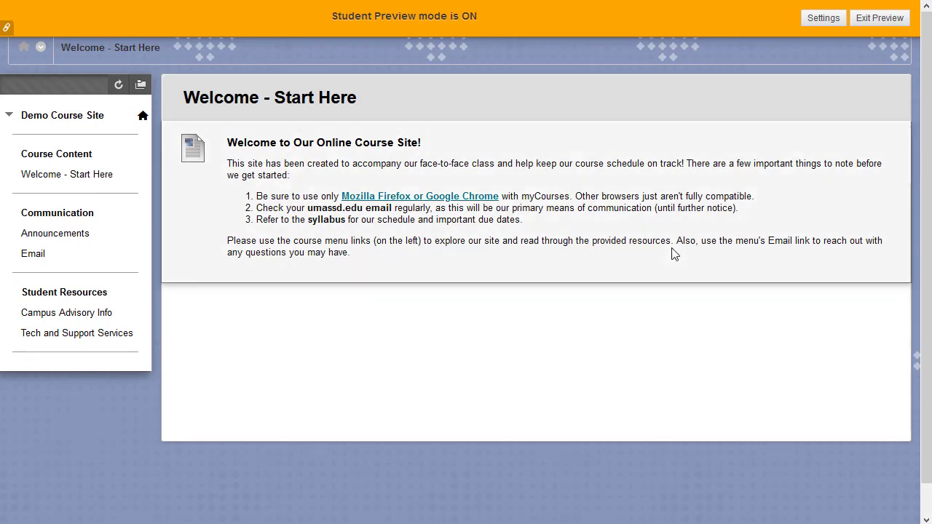
click(878, 18)
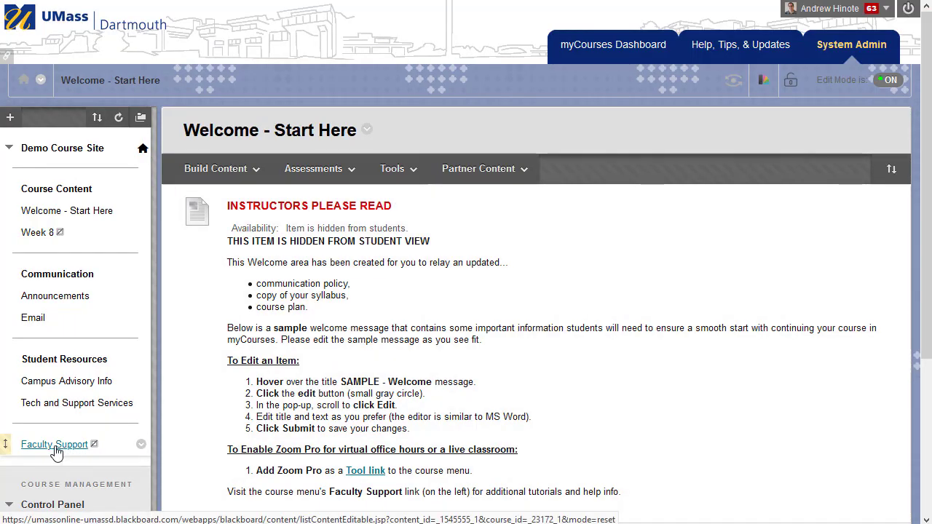
- Open the myCourses Help for Faculty page from the Faculty Support area and look through its tutorial list
click(70, 450)
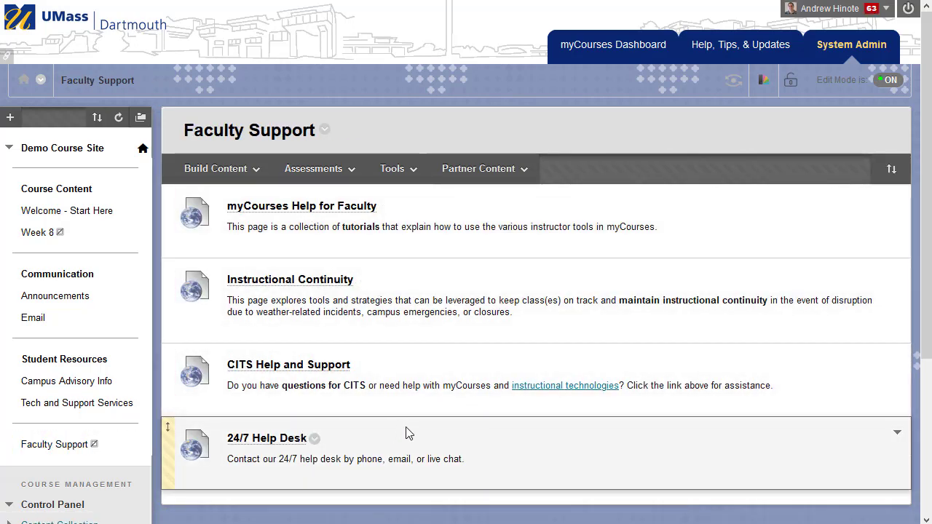
click(302, 209)
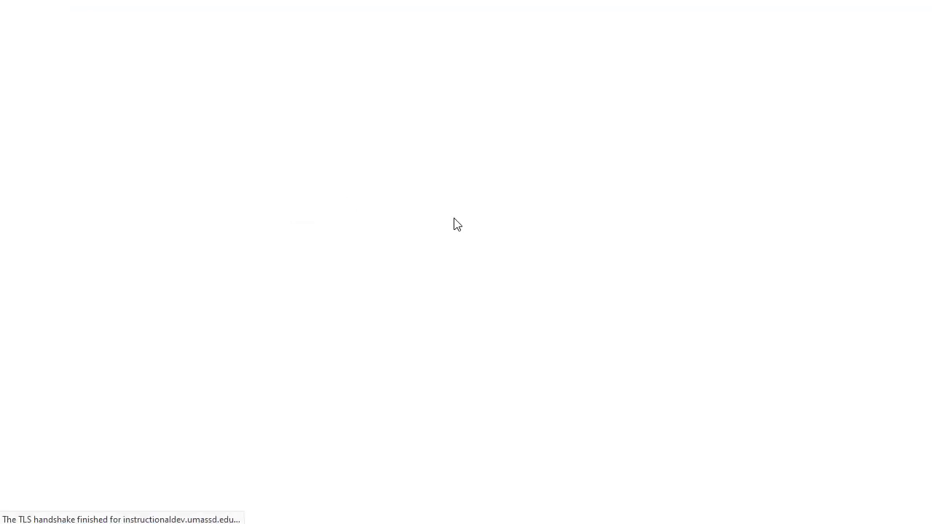
scroll(678, 289, down, 6)
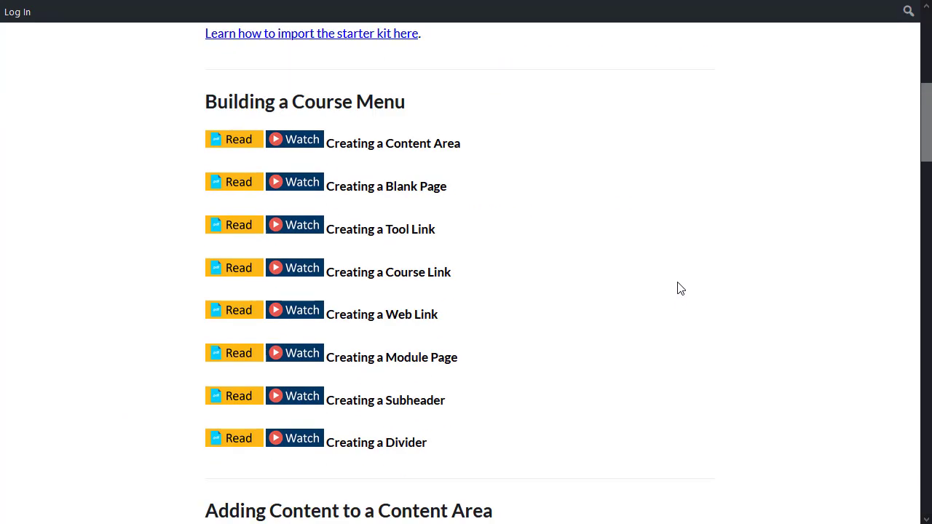
scroll(678, 285, down, 11)
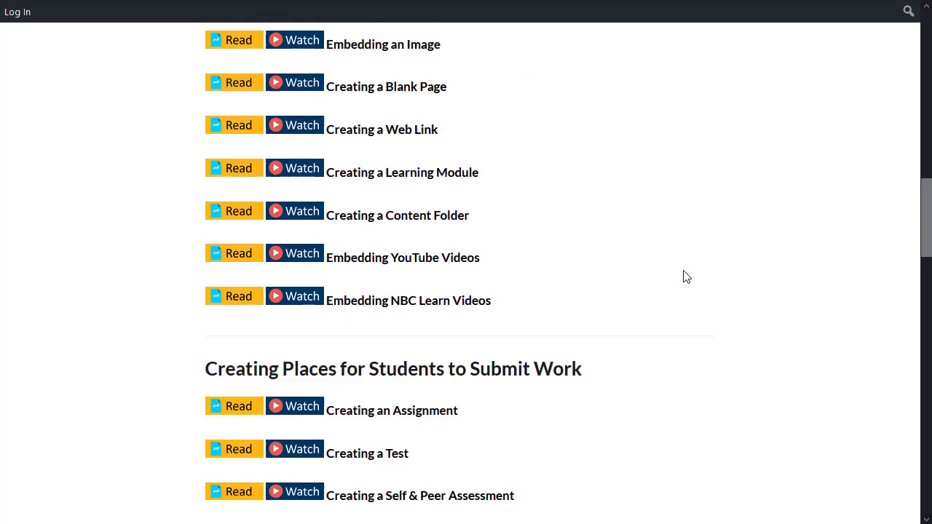
scroll(685, 277, down, 5)
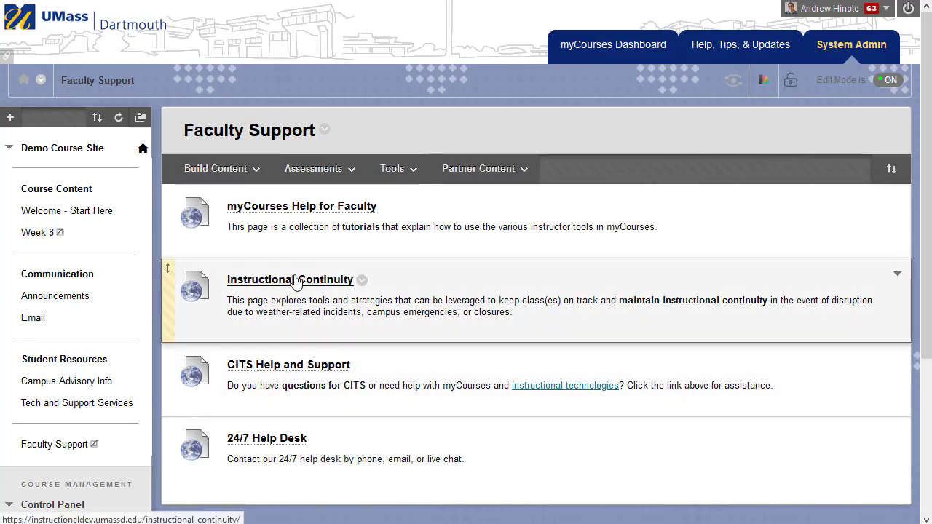
- View the Instructional Continuity page linked in Faculty Support and read through its guidance
click(295, 286)
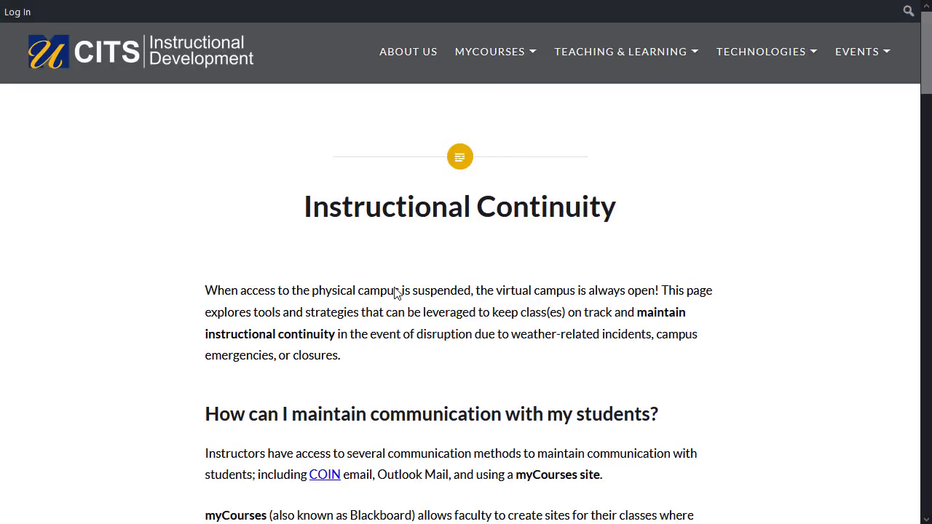
scroll(399, 290, down, 2)
scroll(400, 290, down, 3)
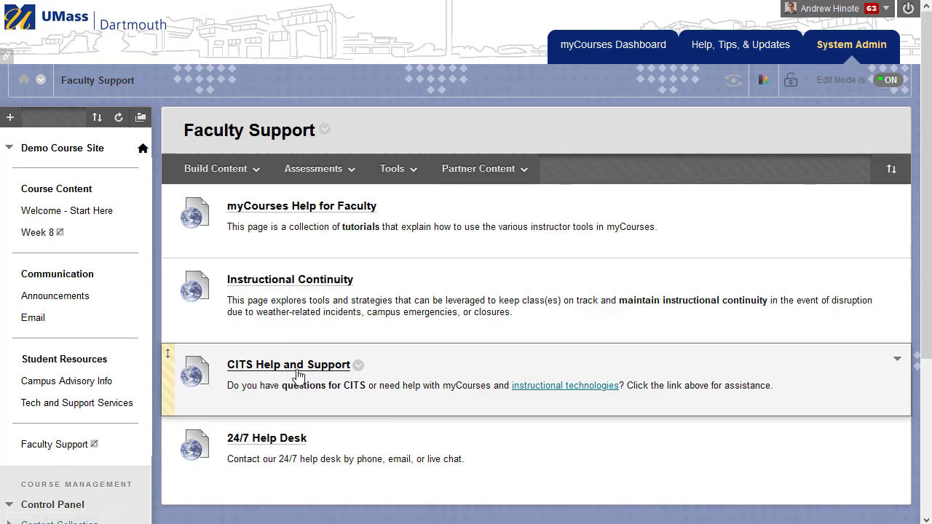
- View the CITS Help and Support page and the 24/7 Help Desk from Faculty Support, dismissing the help desk's announcement
click(297, 370)
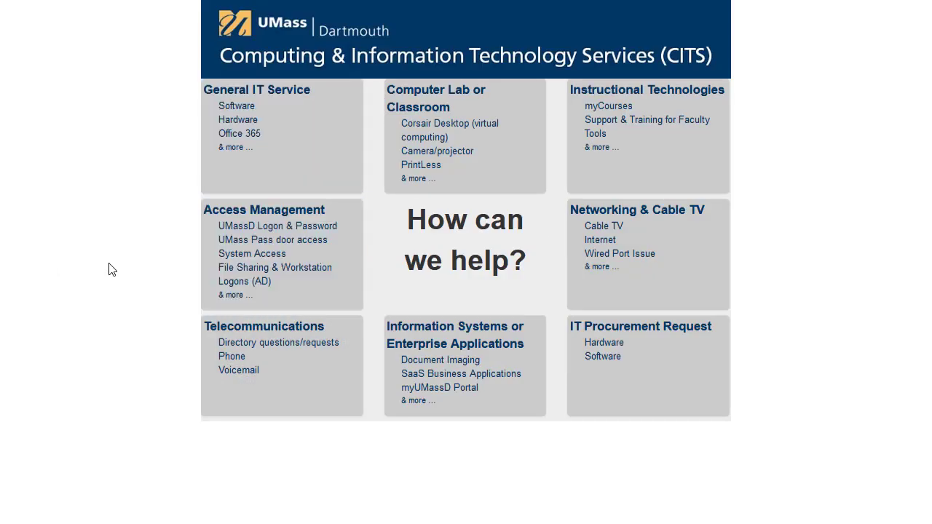
click(639, 131)
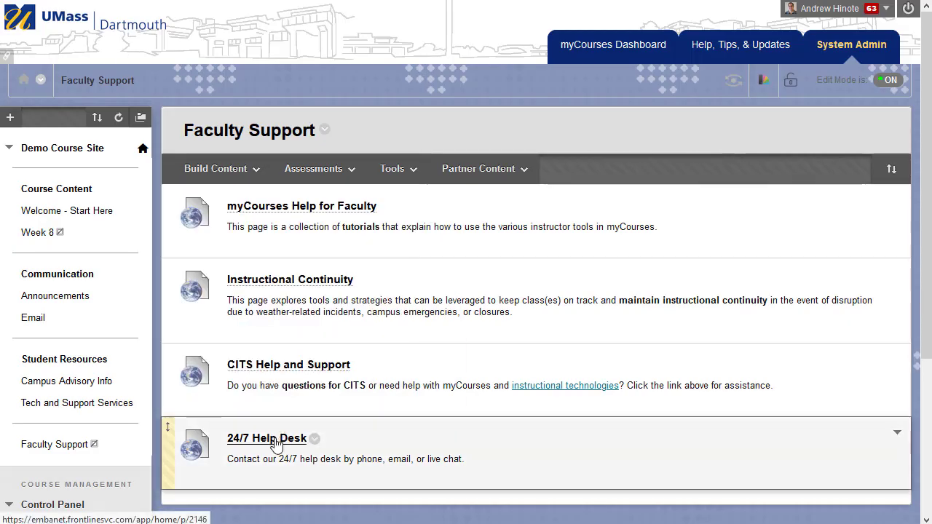
click(275, 441)
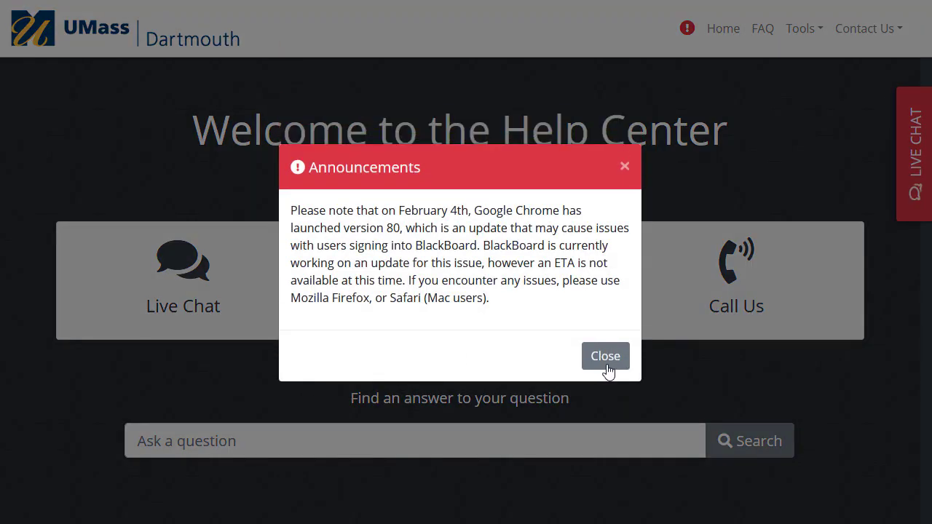
click(613, 359)
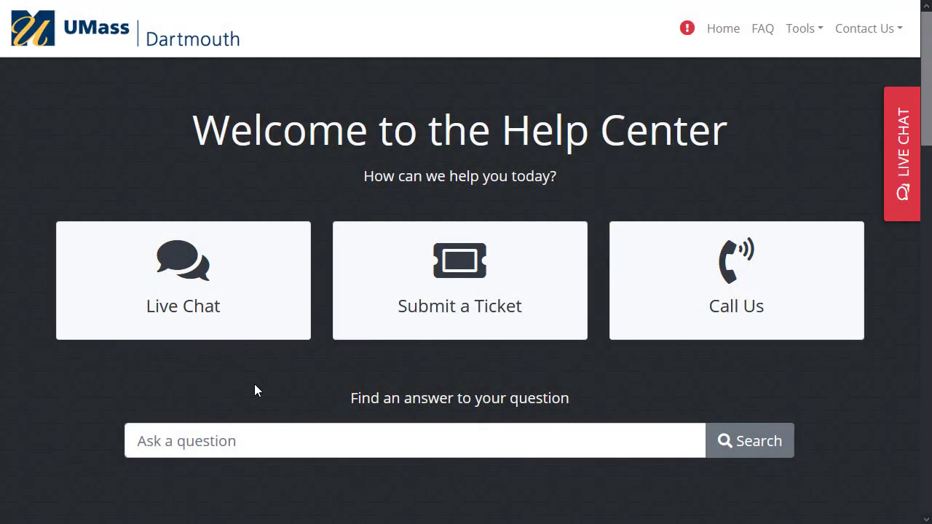